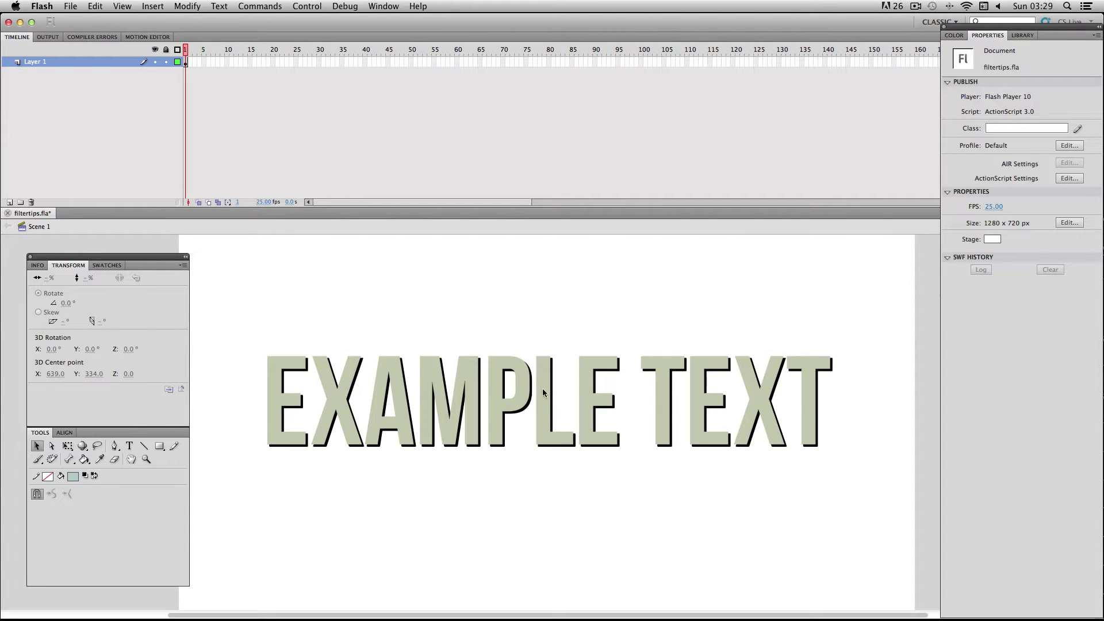
# Select the EXAMPLE TEXT movie clip to show its Adjust Color and Drop Shadow filters.
pyautogui.click(513, 366)
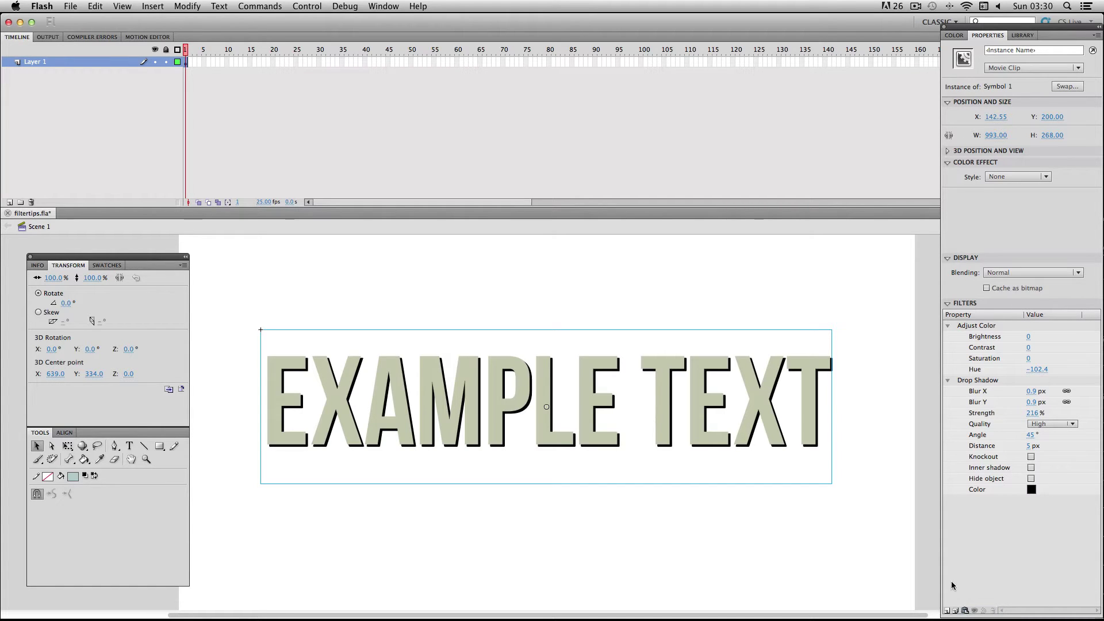
# Copy both the Adjust Color and Drop Shadow filters to the filter clipboard with Copy All.
pyautogui.click(948, 611)
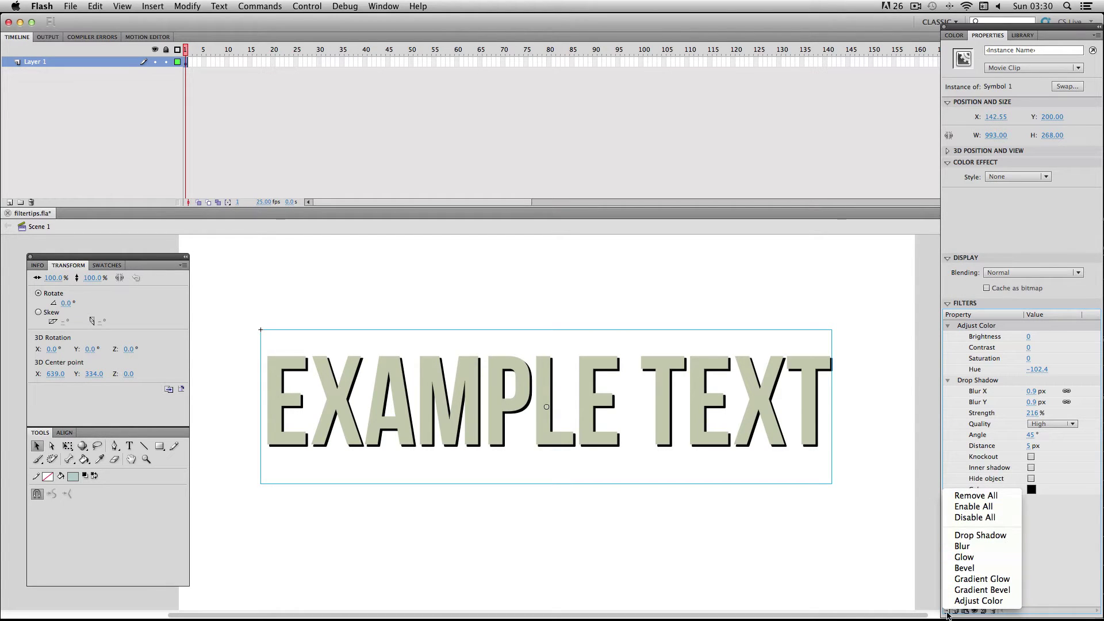
pyautogui.click(947, 613)
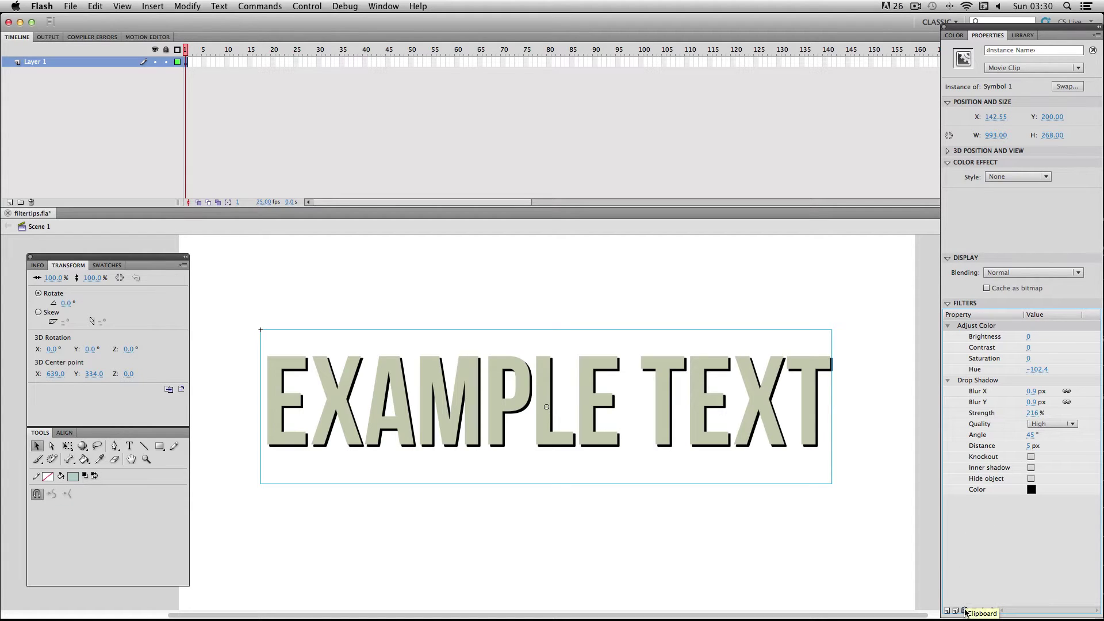
pyautogui.click(965, 612)
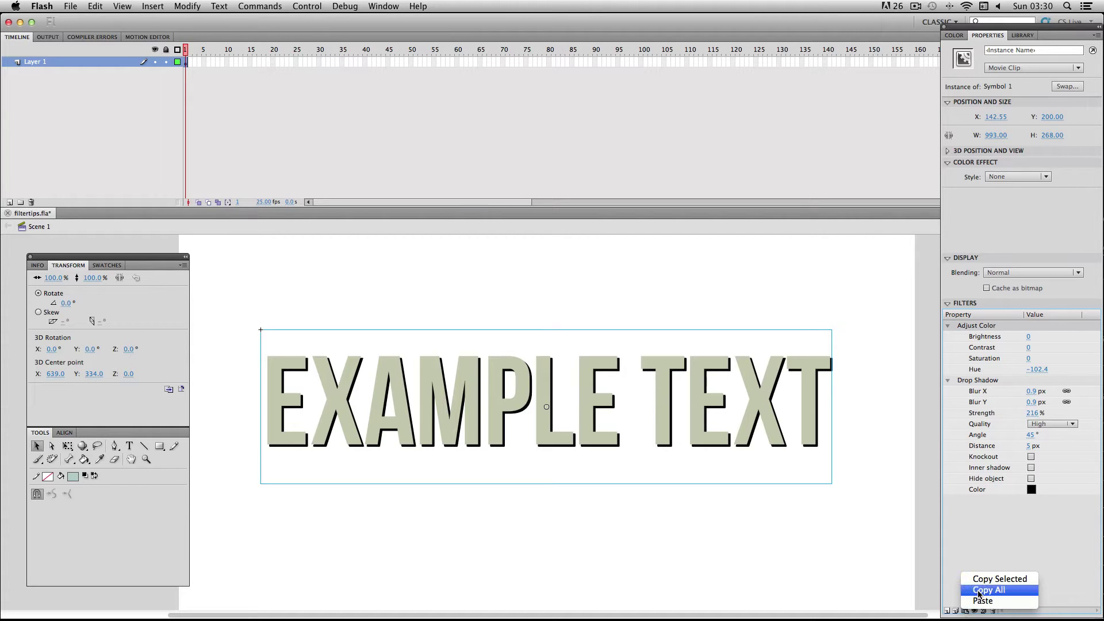
pyautogui.click(980, 594)
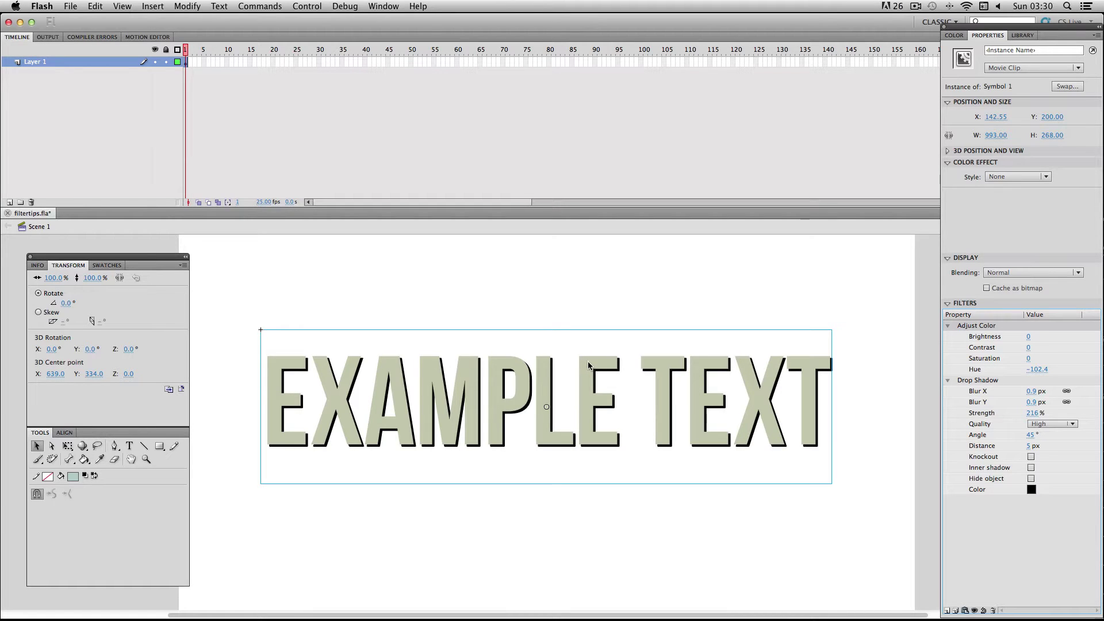
# Add a text line reading 'EXAMPLE TEXT 2' above the original text.
pyautogui.click(539, 358)
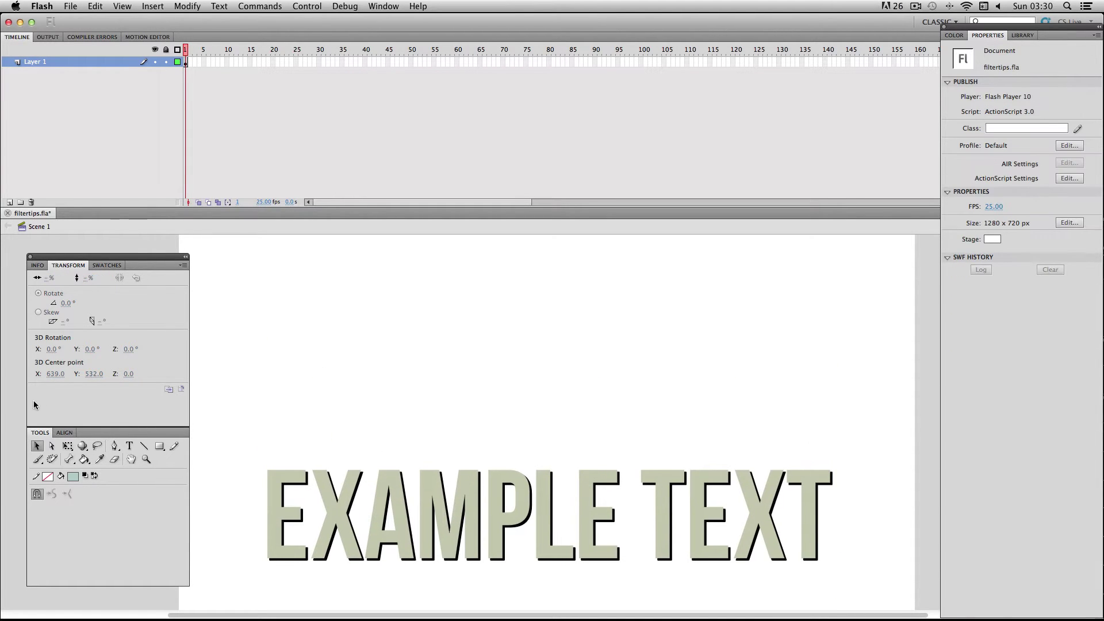
pyautogui.click(130, 446)
pyautogui.click(375, 341)
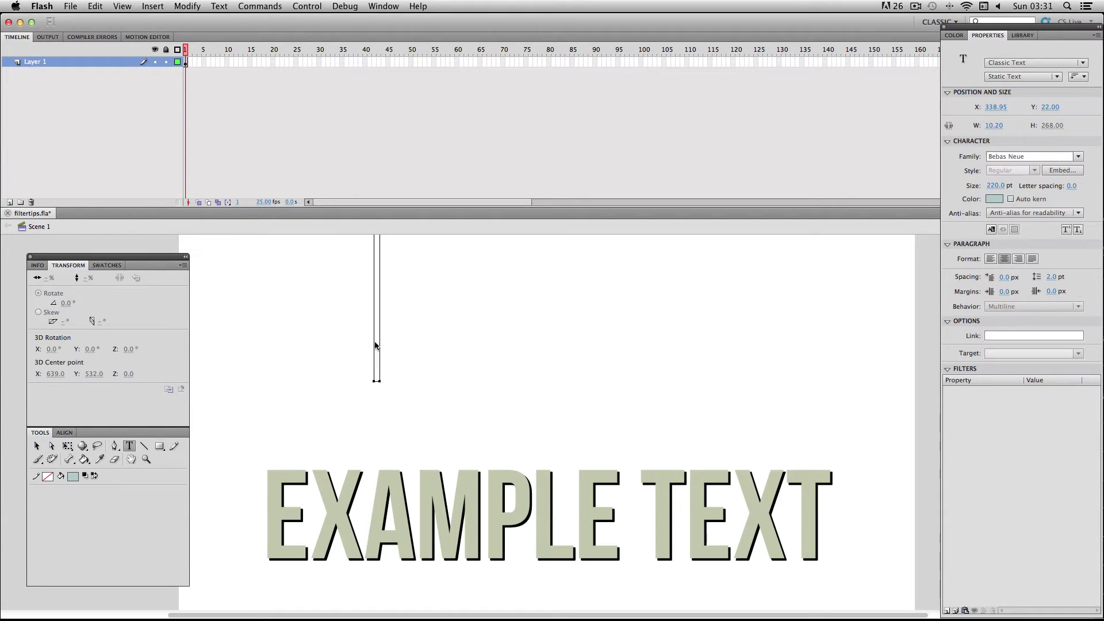
pyautogui.write('EXAMPLE TE')
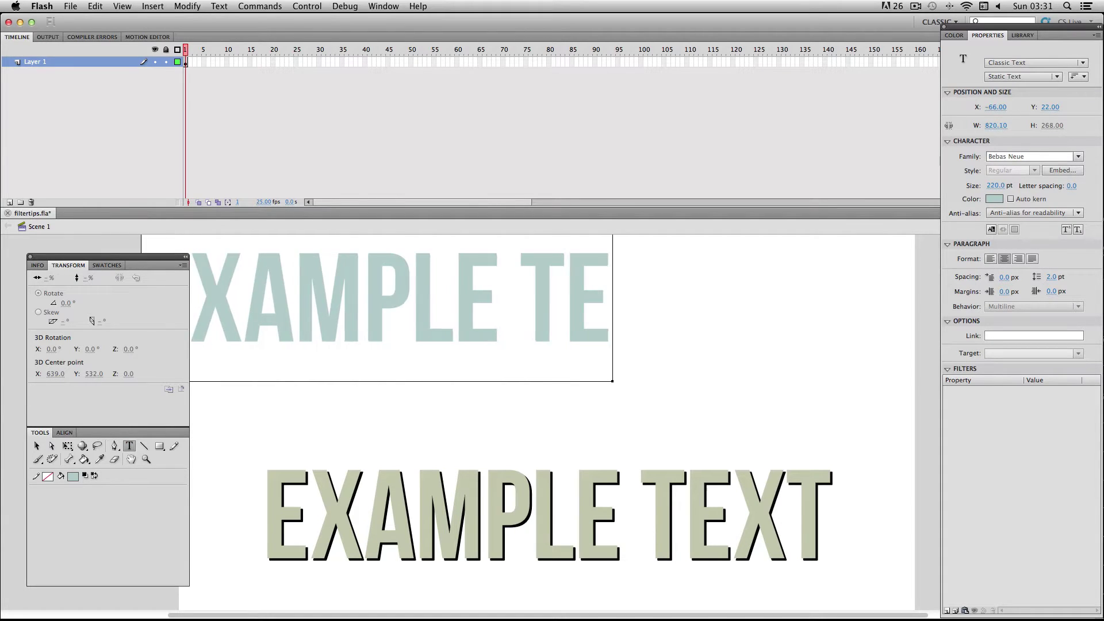
pyautogui.write('XT 2')
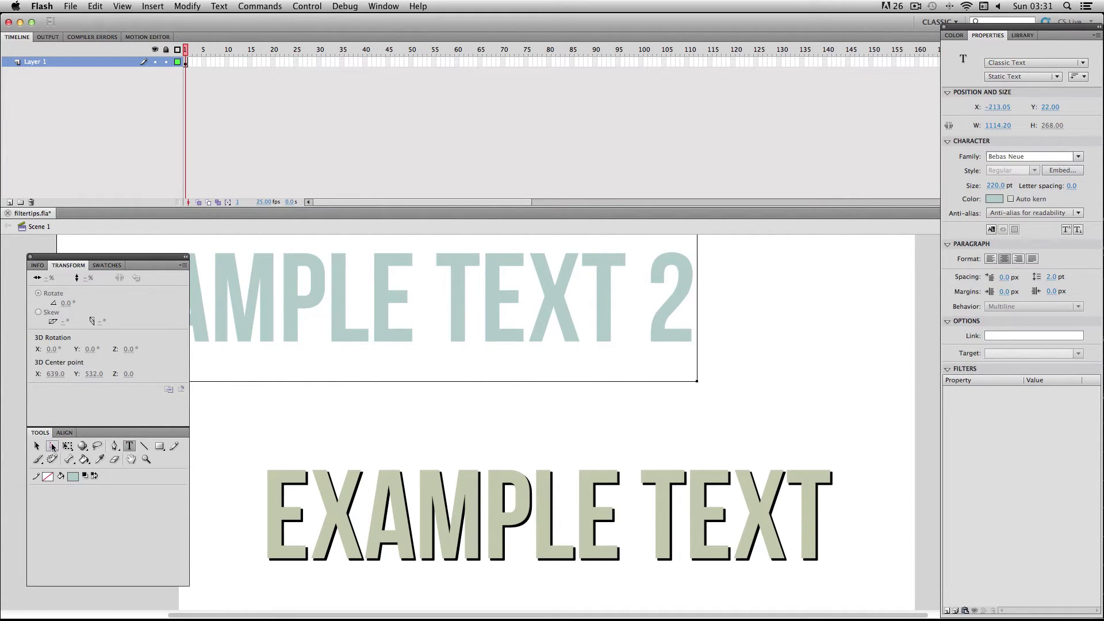
pyautogui.click(36, 445)
pyautogui.moveTo(382, 285); pyautogui.dragTo(529, 329)
# Convert the EXAMPLE TEXT 2 text into a movie clip symbol (Symbol 16).
pyautogui.rightClick(529, 329)
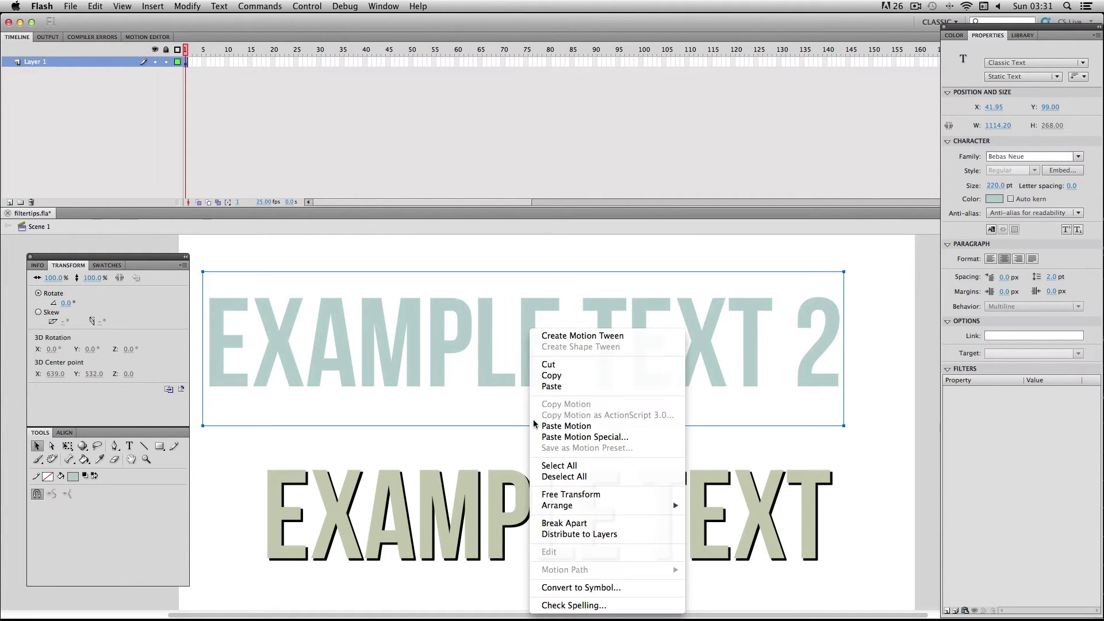
pyautogui.click(573, 587)
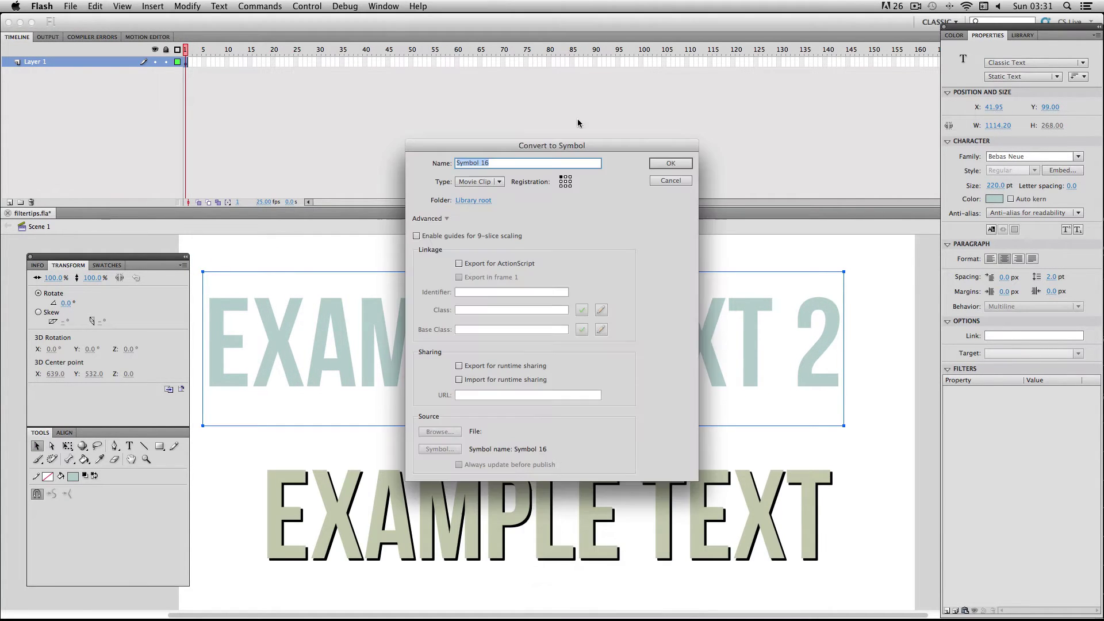
pyautogui.click(667, 165)
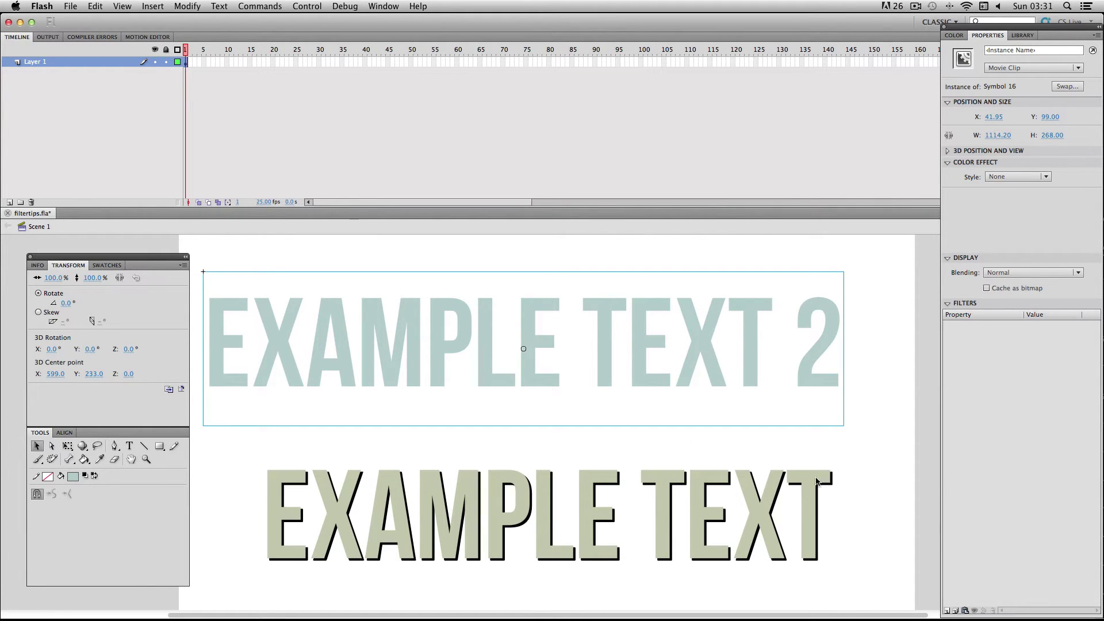
# Paste the copied Adjust Color and Drop Shadow filters onto EXAMPLE TEXT 2 and select its Drop Shadow.
pyautogui.click(965, 611)
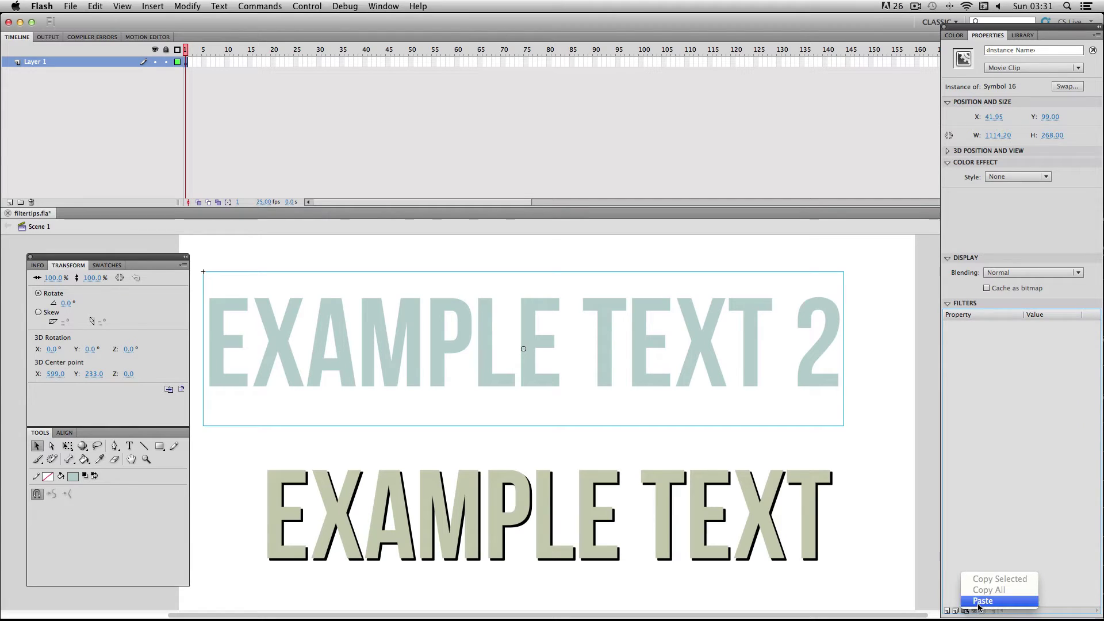
pyautogui.click(982, 600)
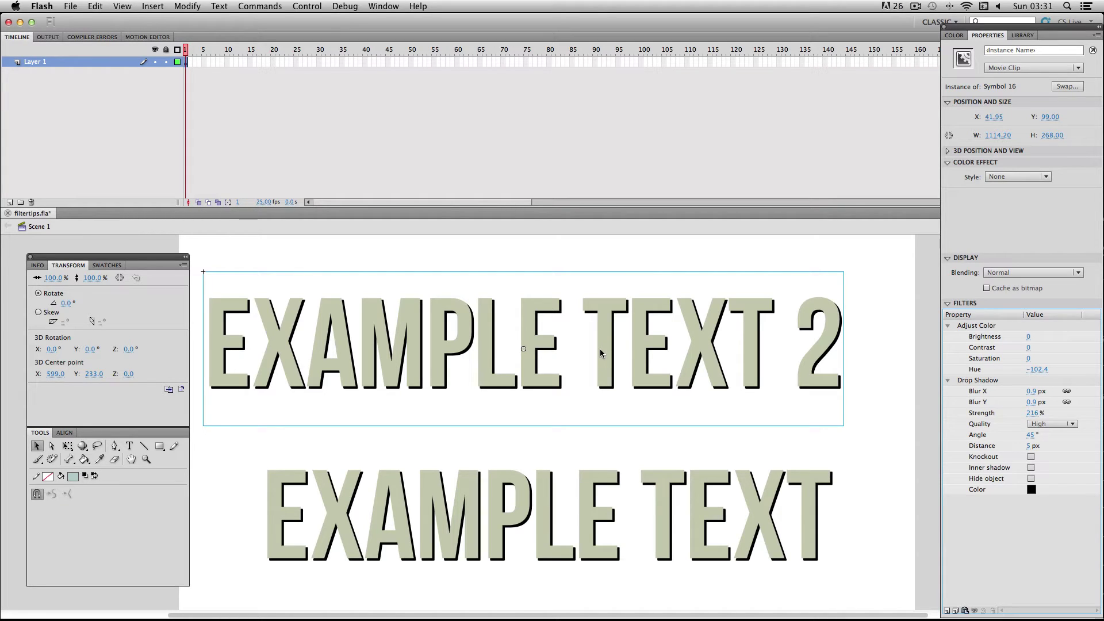
pyautogui.click(994, 384)
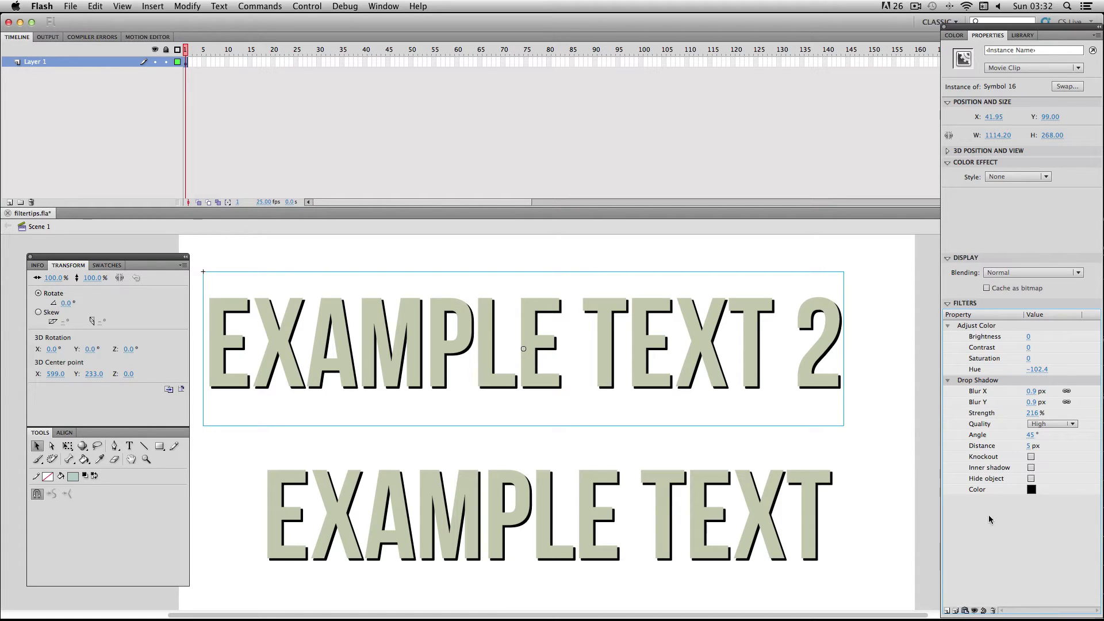
pyautogui.click(975, 612)
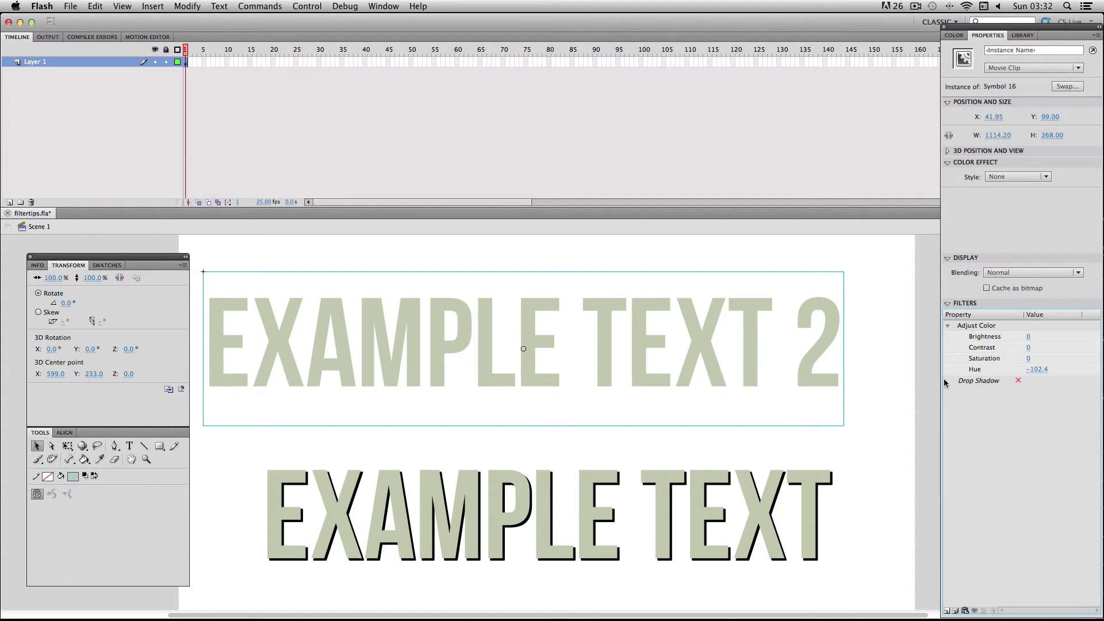
pyautogui.click(981, 383)
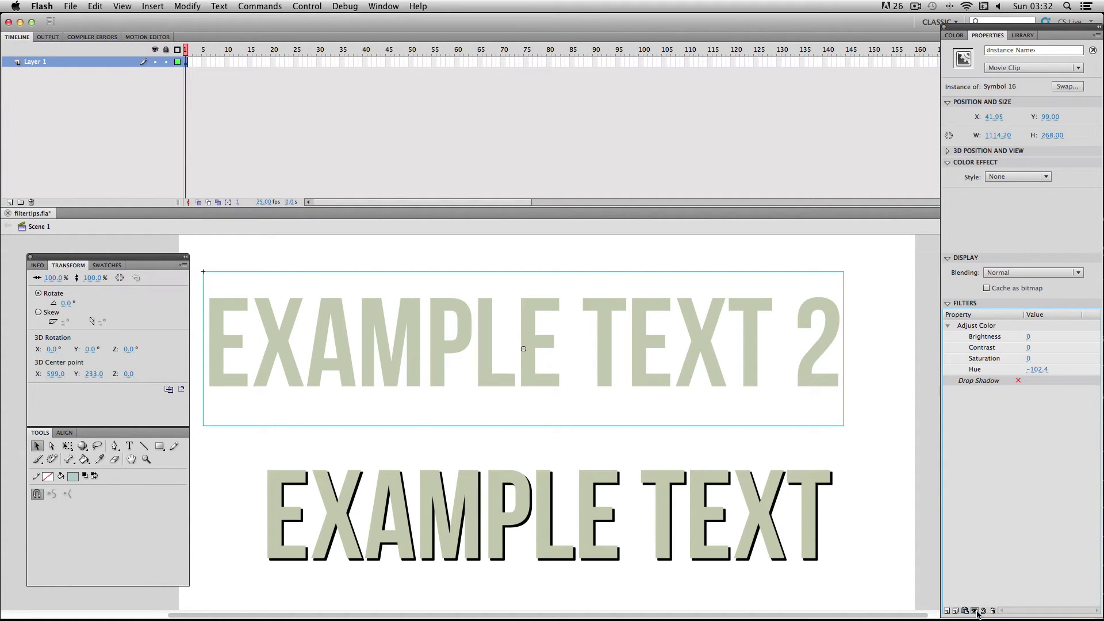
pyautogui.click(976, 612)
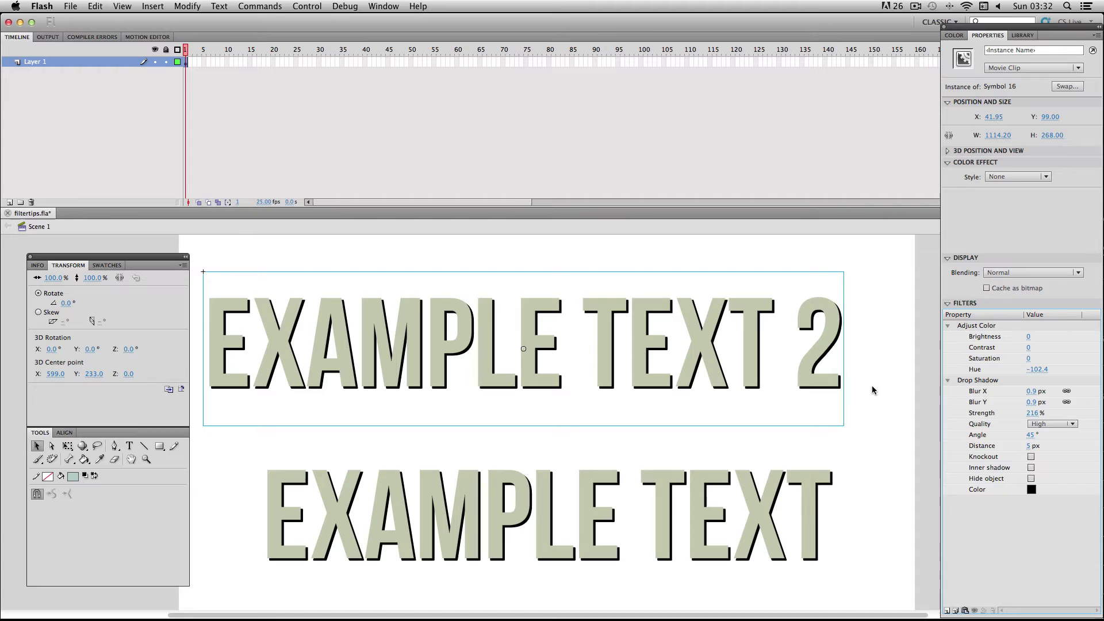
pyautogui.click(979, 383)
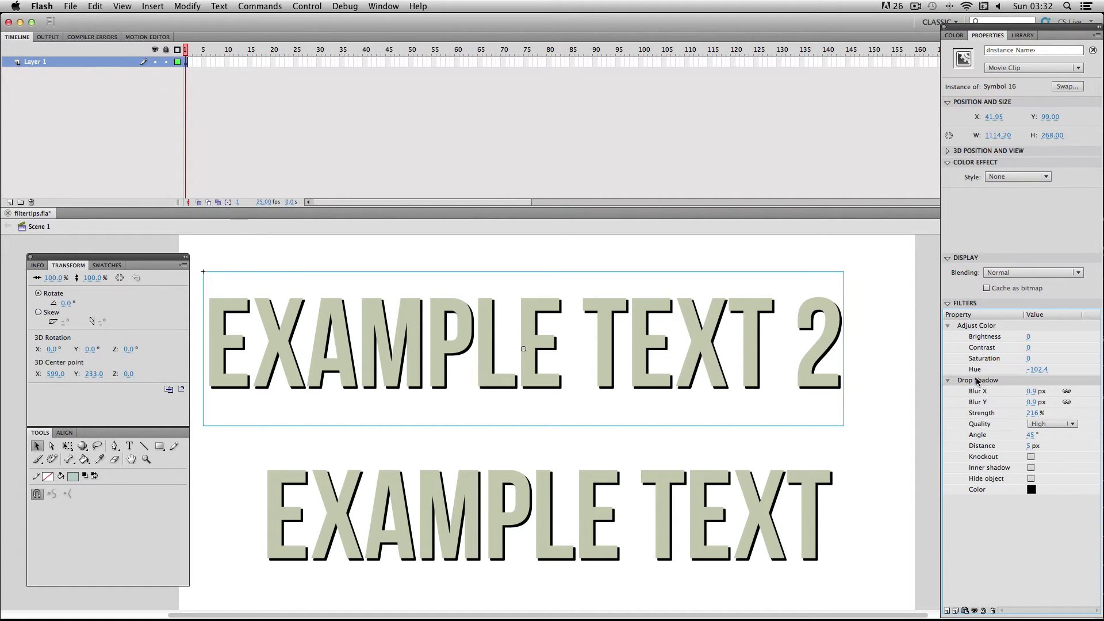
pyautogui.click(975, 611)
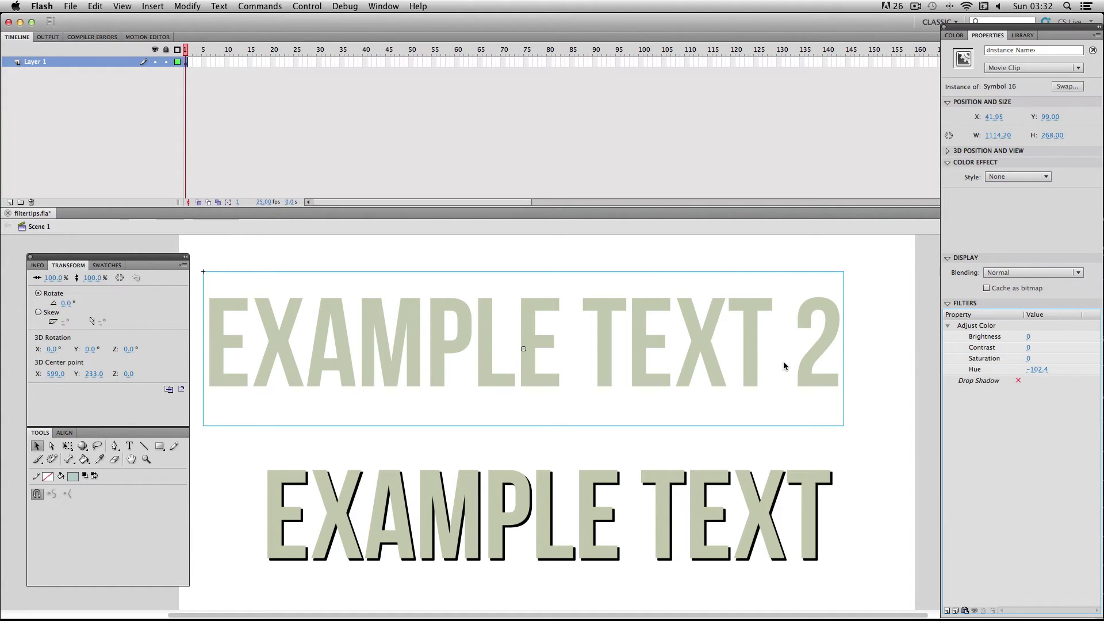
pyautogui.click(989, 384)
pyautogui.click(975, 610)
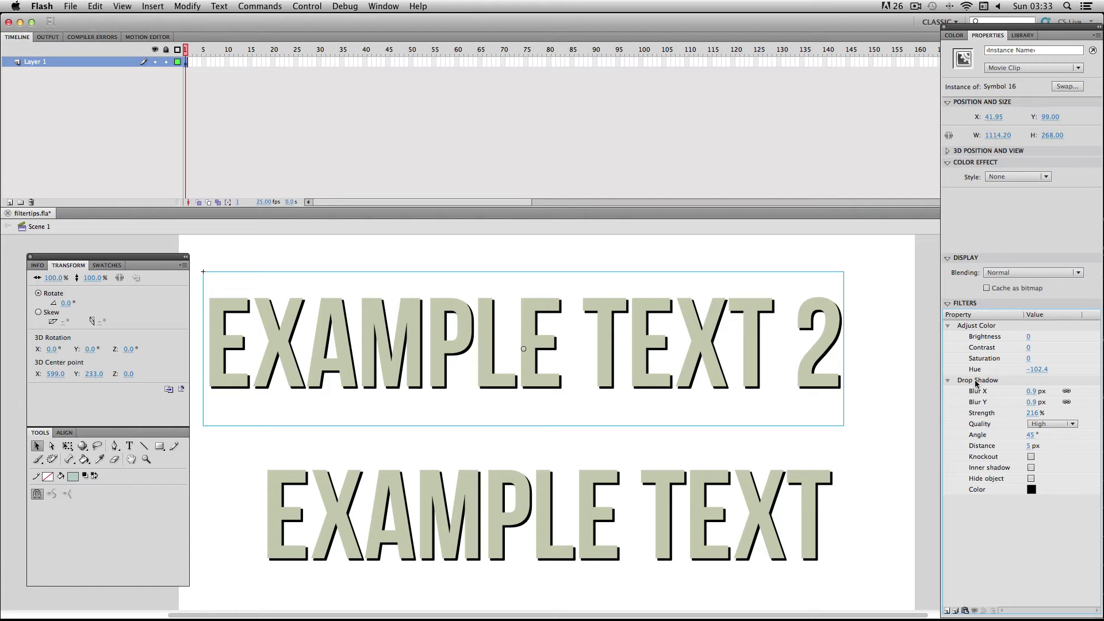
# Delete EXAMPLE TEXT 2, undo the deletion, and reselect its Drop Shadow filter.
pyautogui.click(976, 381)
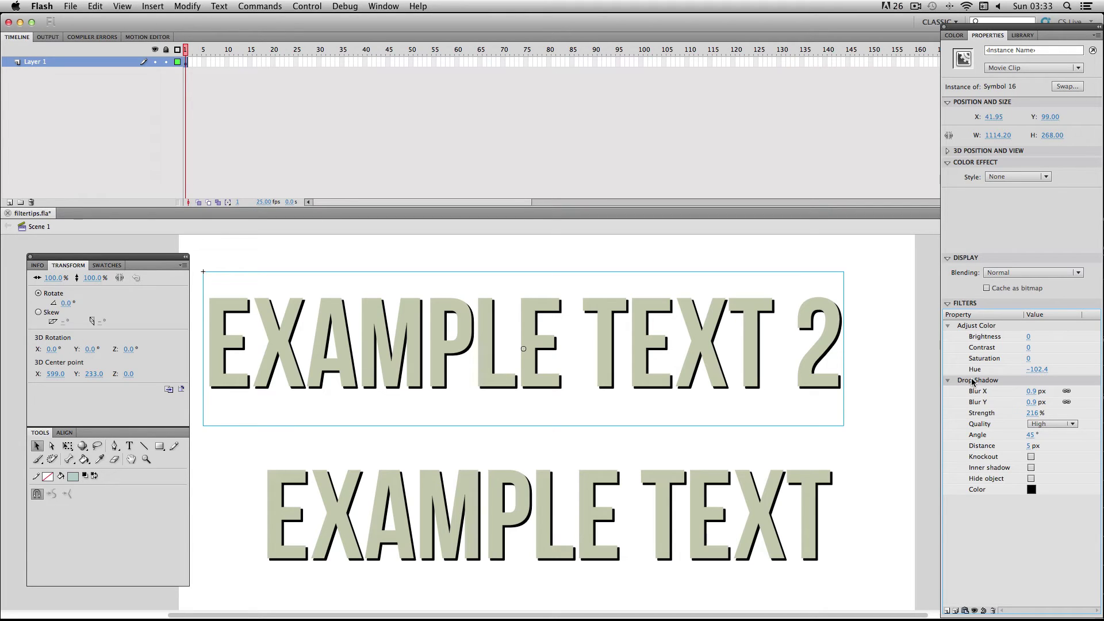
pyautogui.press('Delete')
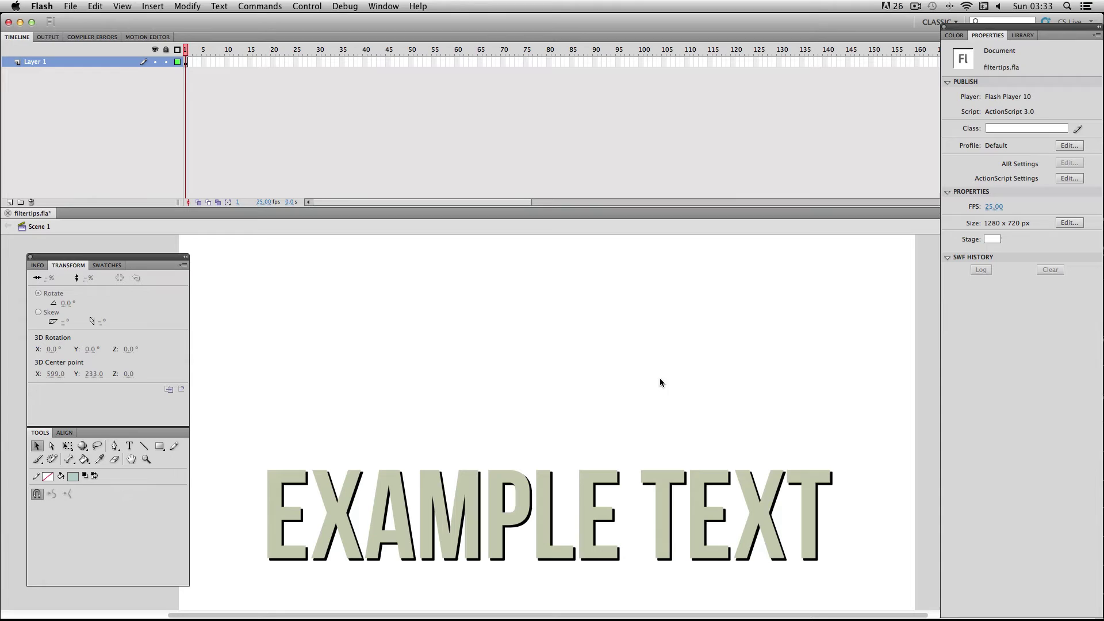
pyautogui.press('super+z')
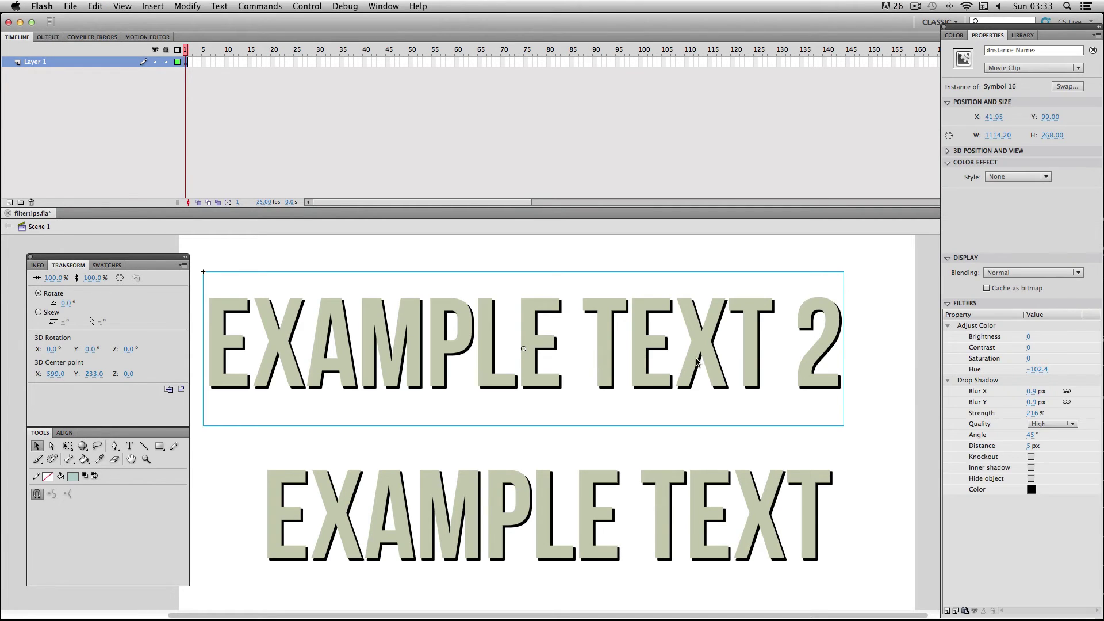
pyautogui.click(971, 383)
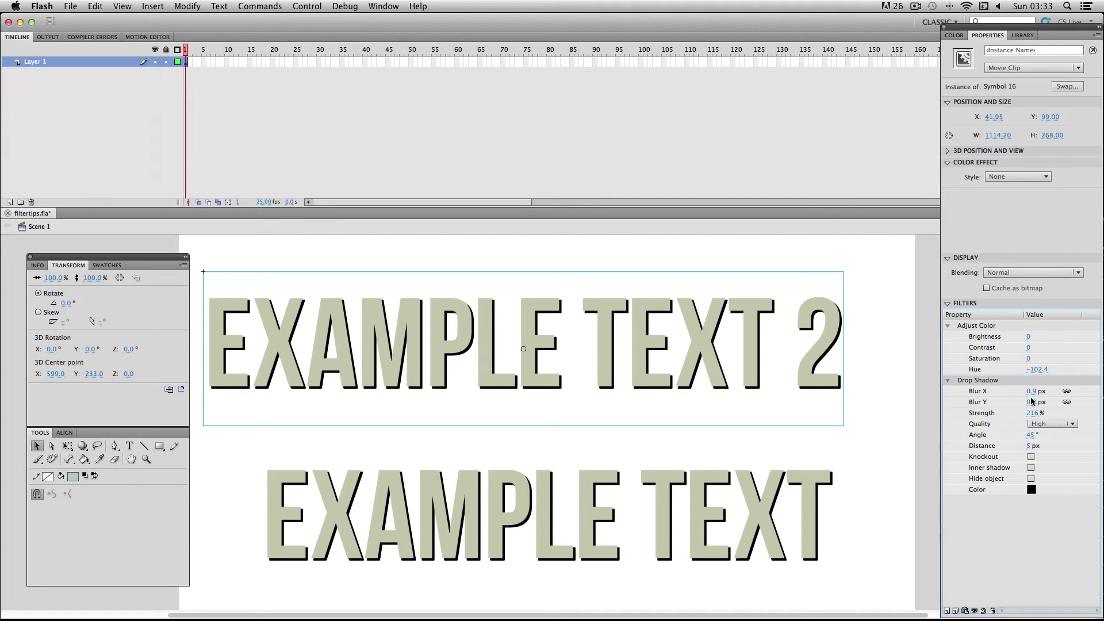
# Reset EXAMPLE TEXT 2's Drop Shadow to defaults: 5 px blur, 100% strength, low quality.
pyautogui.click(984, 611)
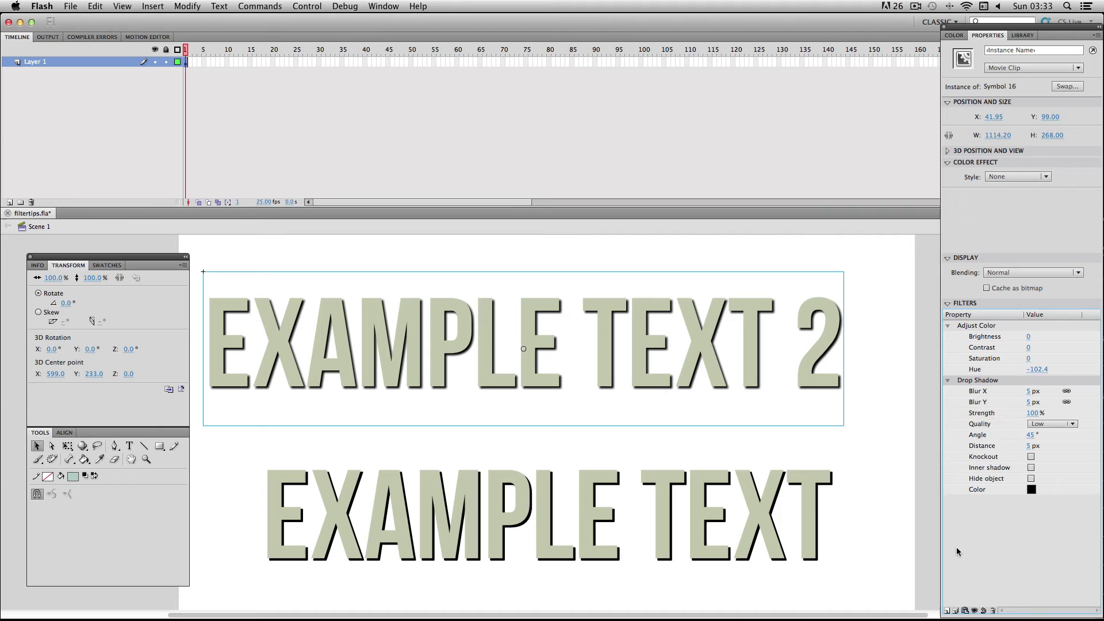
pyautogui.click(956, 611)
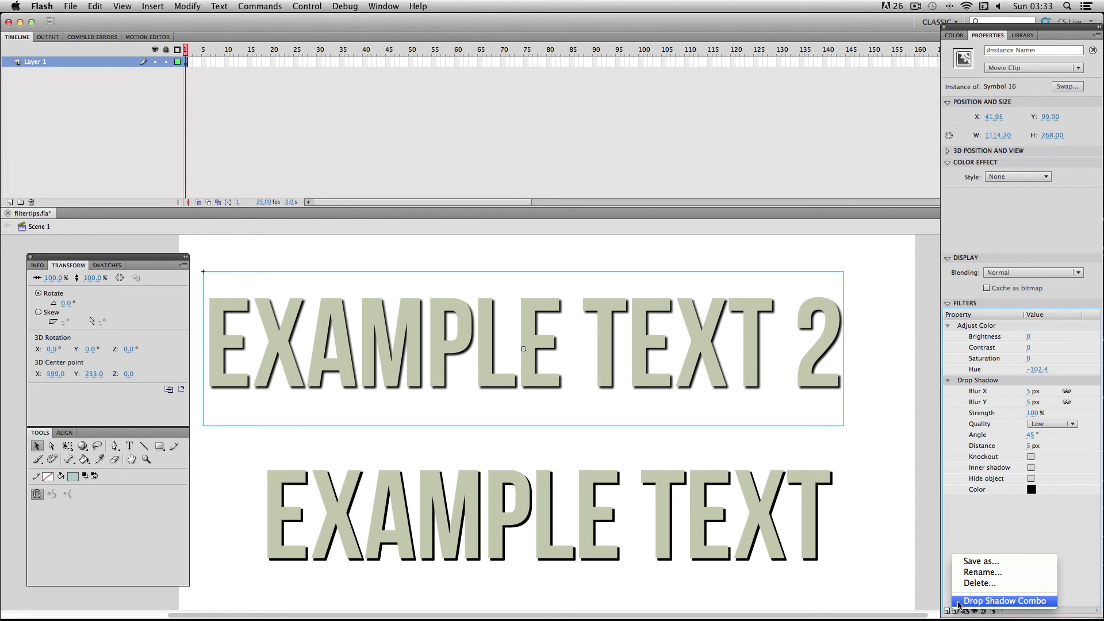
# Save the current filter set as a new preset named 'Text Combo'.
pyautogui.click(963, 562)
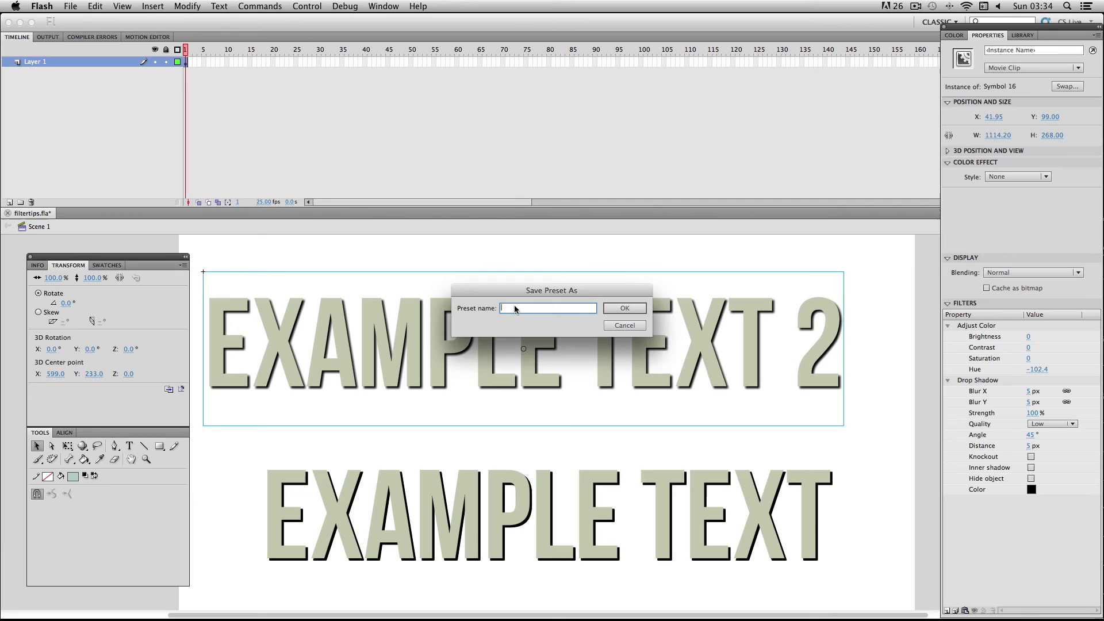
pyautogui.write('Text Combo')
pyautogui.click(628, 309)
# Check the presets list, then move the EXAMPLE TEXT clip further down the stage.
pyautogui.click(955, 611)
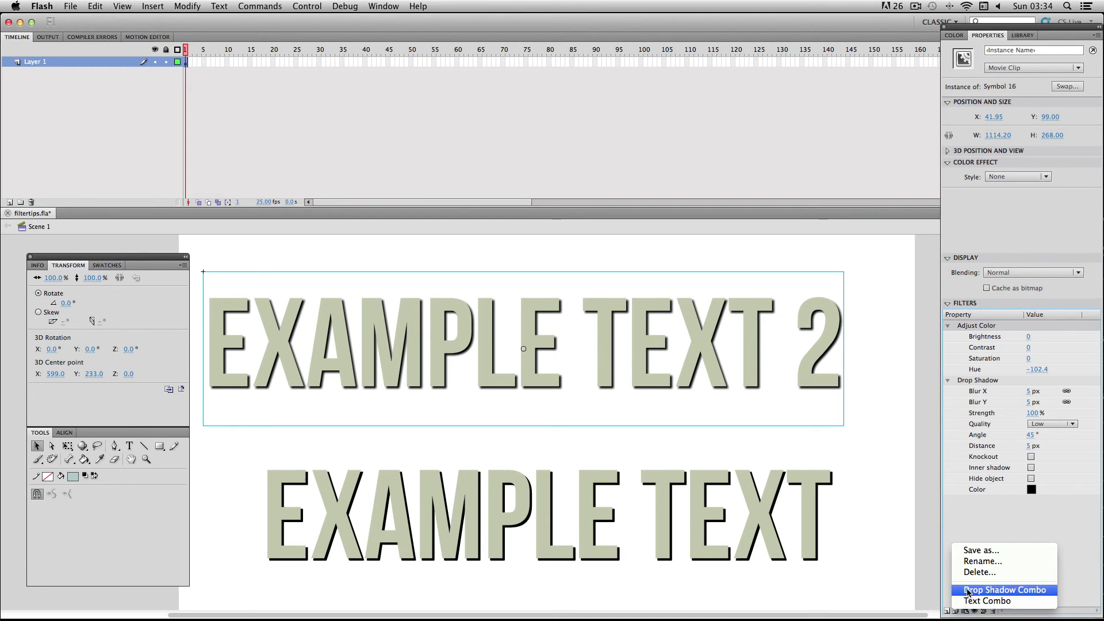
pyautogui.click(890, 557)
pyautogui.moveTo(545, 483); pyautogui.dragTo(543, 530)
# Move EXAMPLE TEXT 2 down and add an 'EXAMPLE TEXT 3' line at the top of the stage.
pyautogui.moveTo(528, 297); pyautogui.dragTo(526, 409)
pyautogui.click(412, 329)
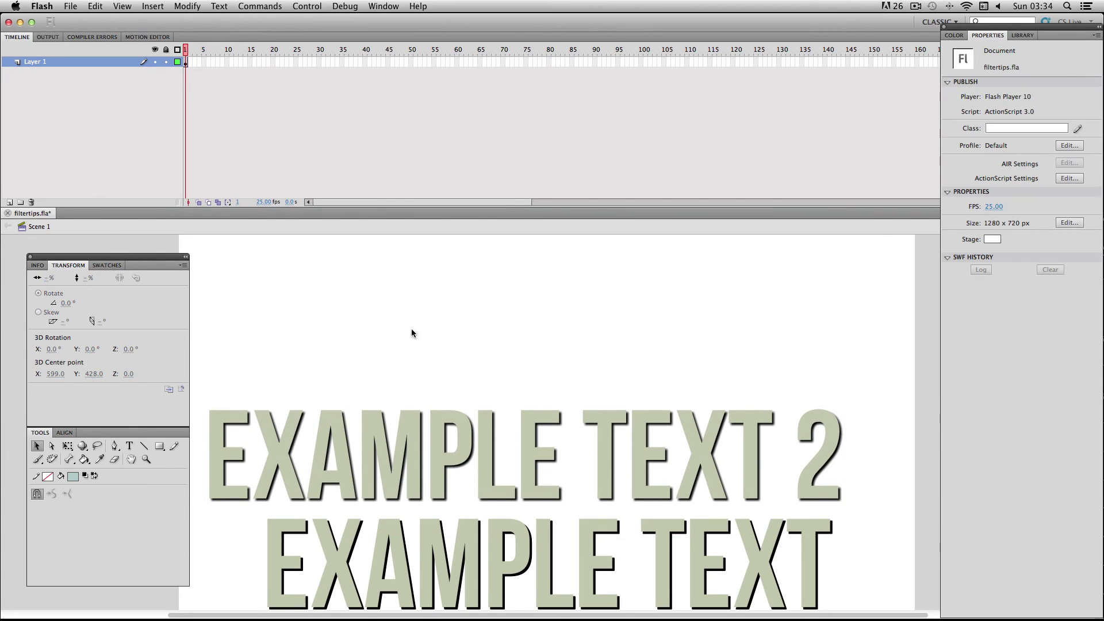
pyautogui.click(130, 446)
pyautogui.click(368, 326)
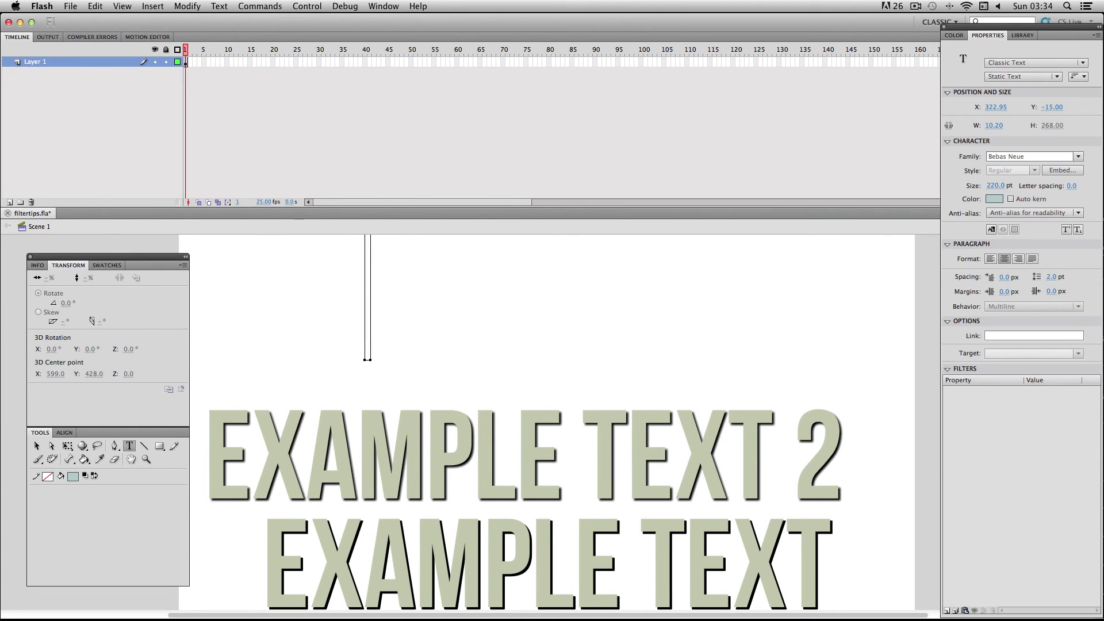
pyautogui.write('EXAMPLE TEXT 3')
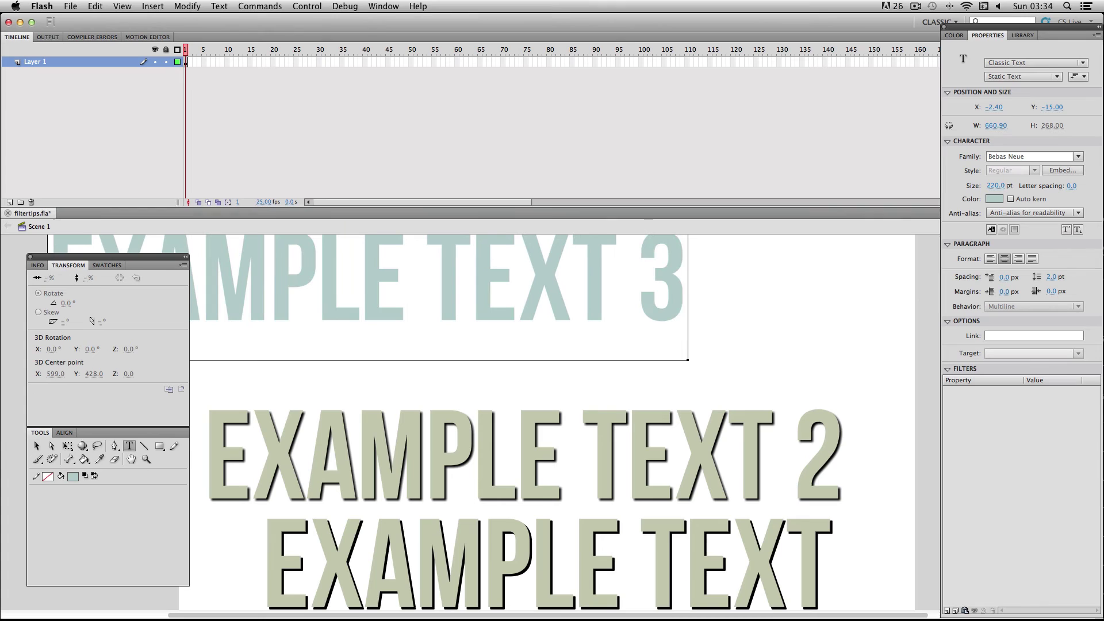
pyautogui.click(42, 447)
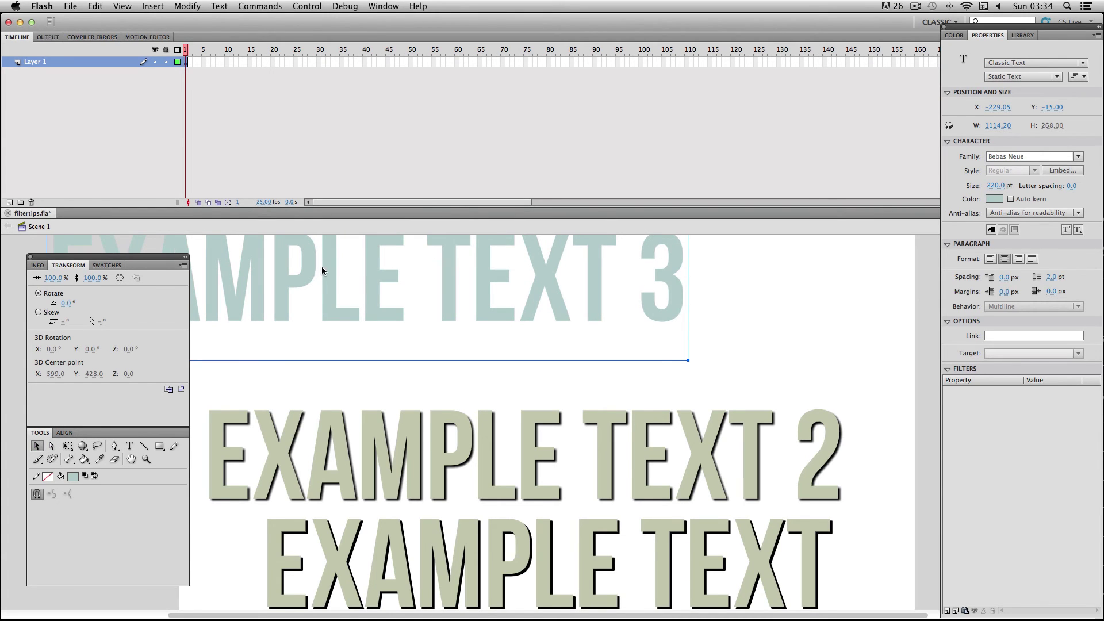
pyautogui.moveTo(322, 267); pyautogui.dragTo(481, 295)
# Convert EXAMPLE TEXT 3 to a movie clip and apply the Text Combo filter preset.
pyautogui.rightClick(459, 281)
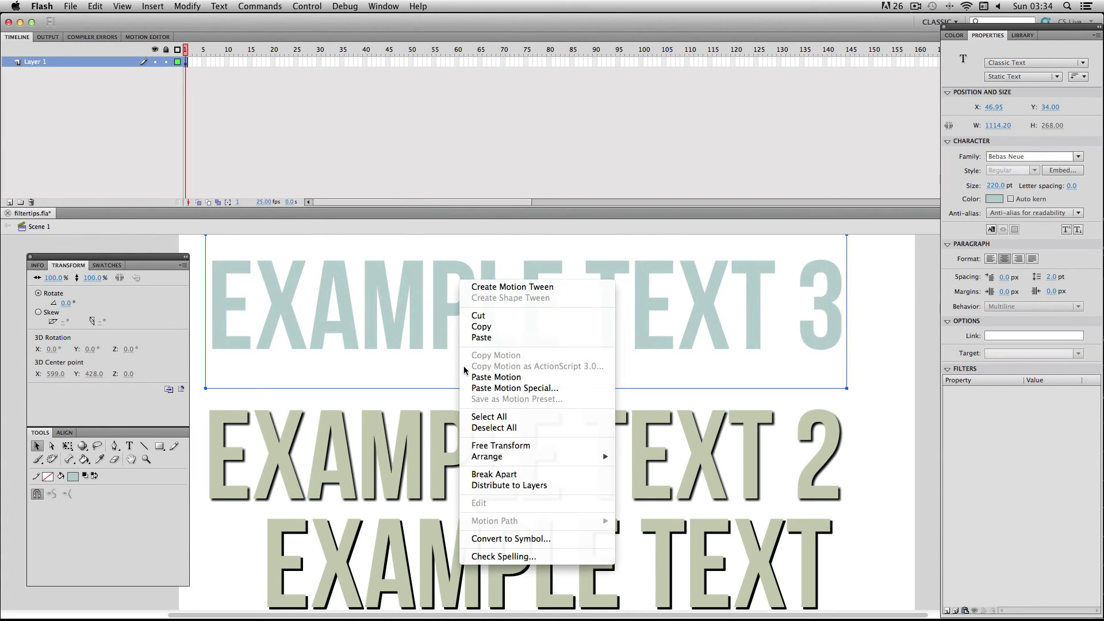
pyautogui.click(482, 539)
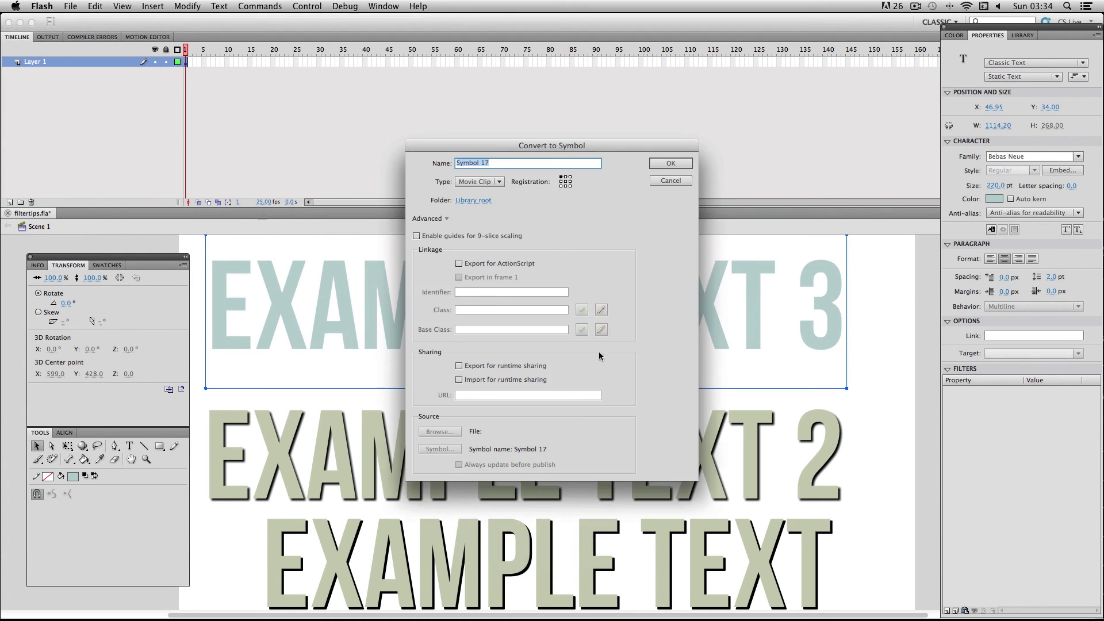
pyautogui.click(667, 165)
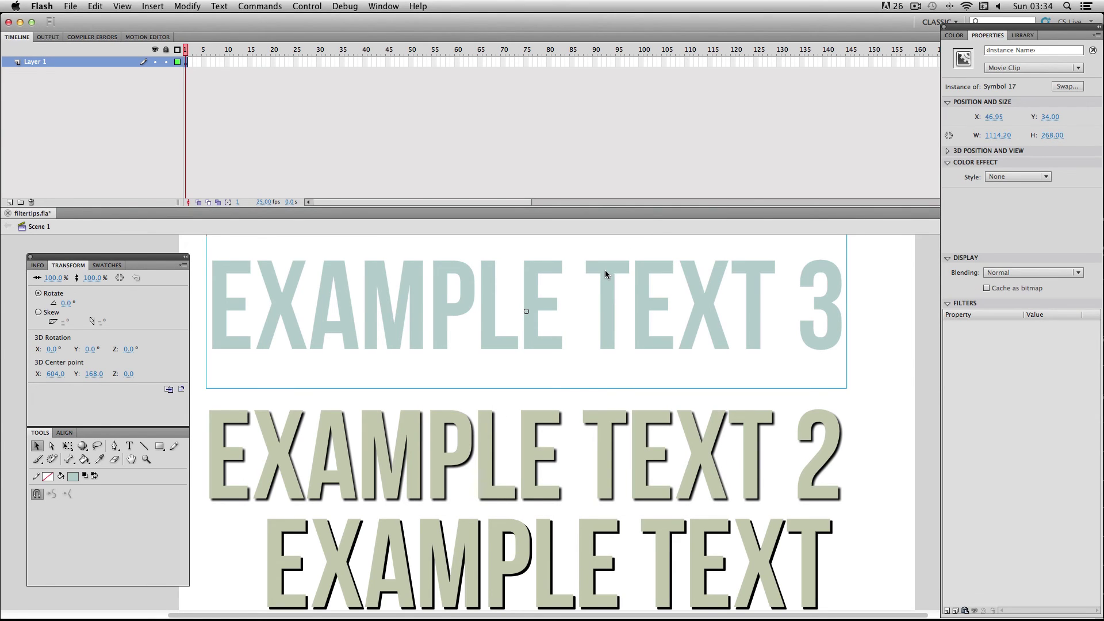
pyautogui.click(956, 611)
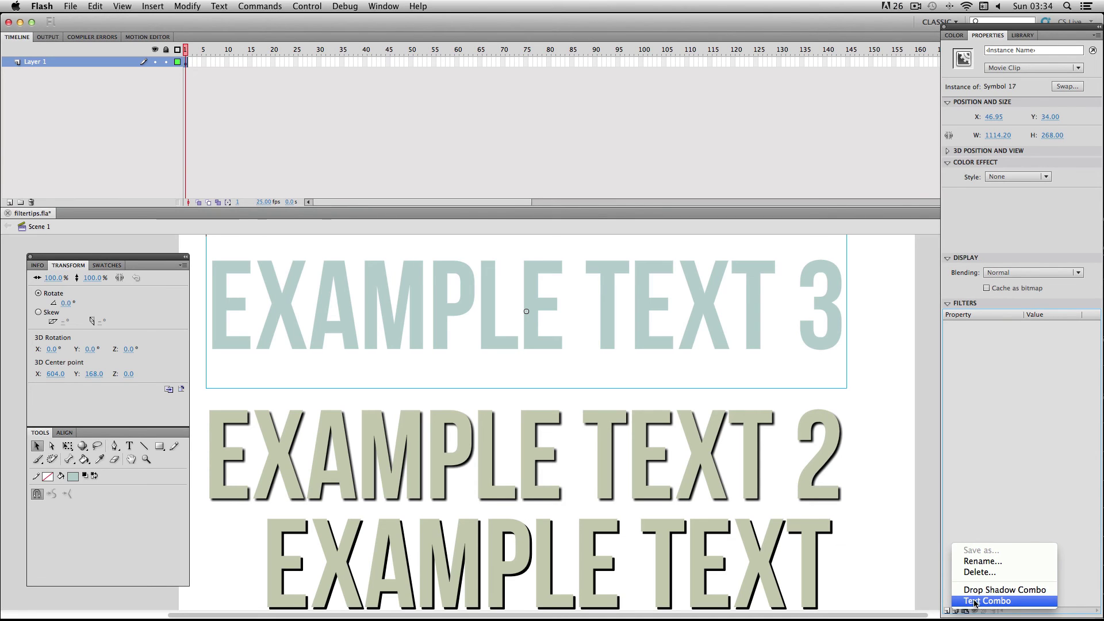
pyautogui.click(976, 602)
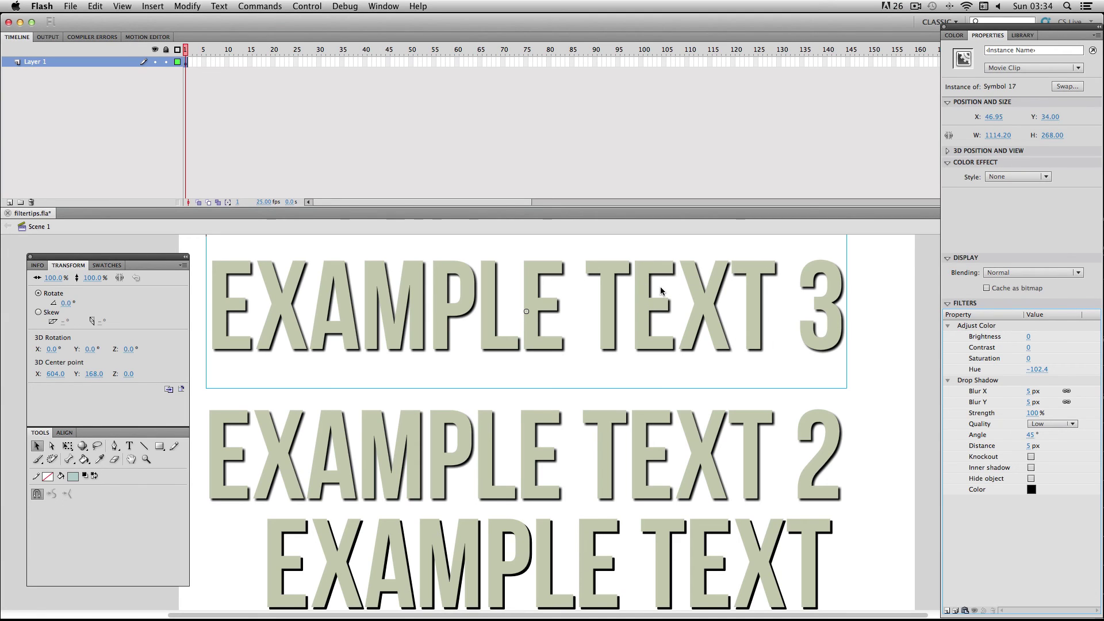
# Rename the Text Combo filter preset to 'Text Combo Rename'.
pyautogui.click(955, 612)
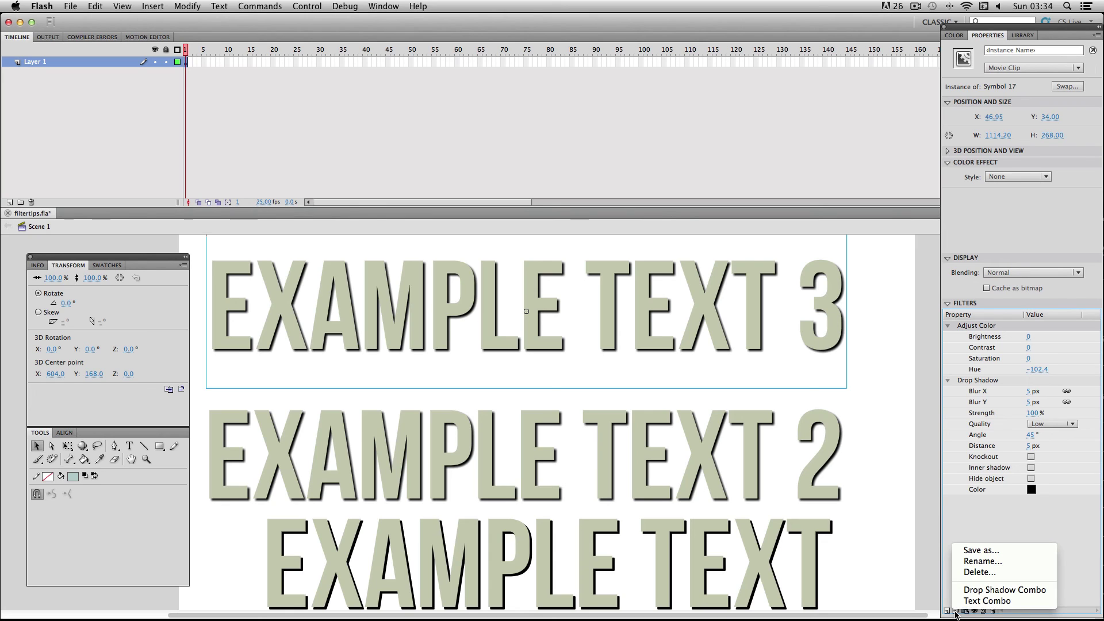
pyautogui.click(969, 562)
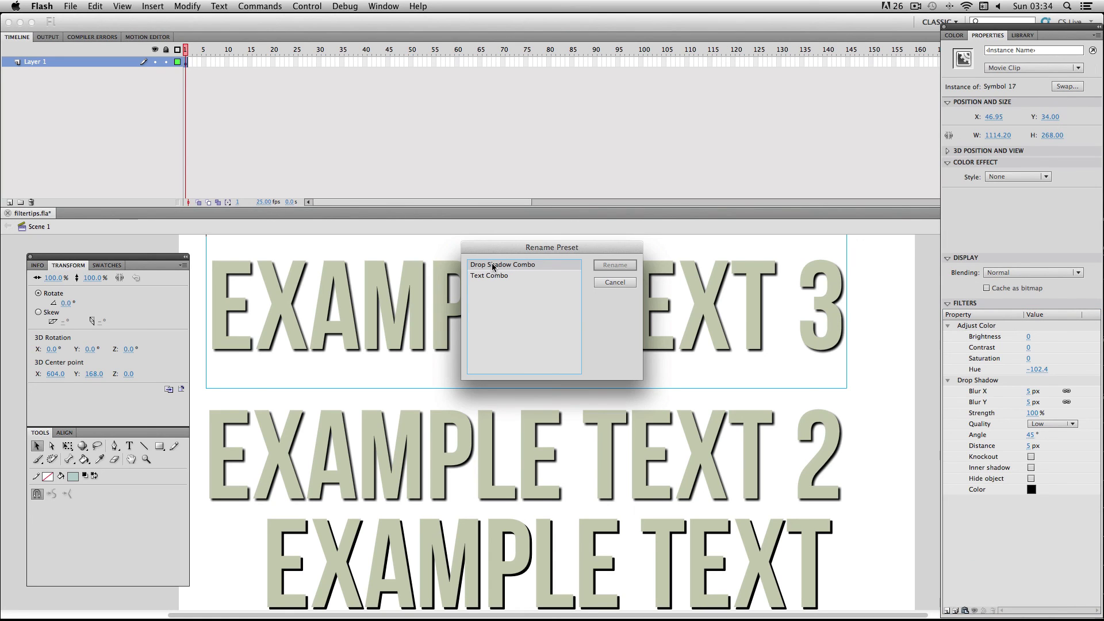
pyautogui.click(501, 274)
pyautogui.click(511, 275)
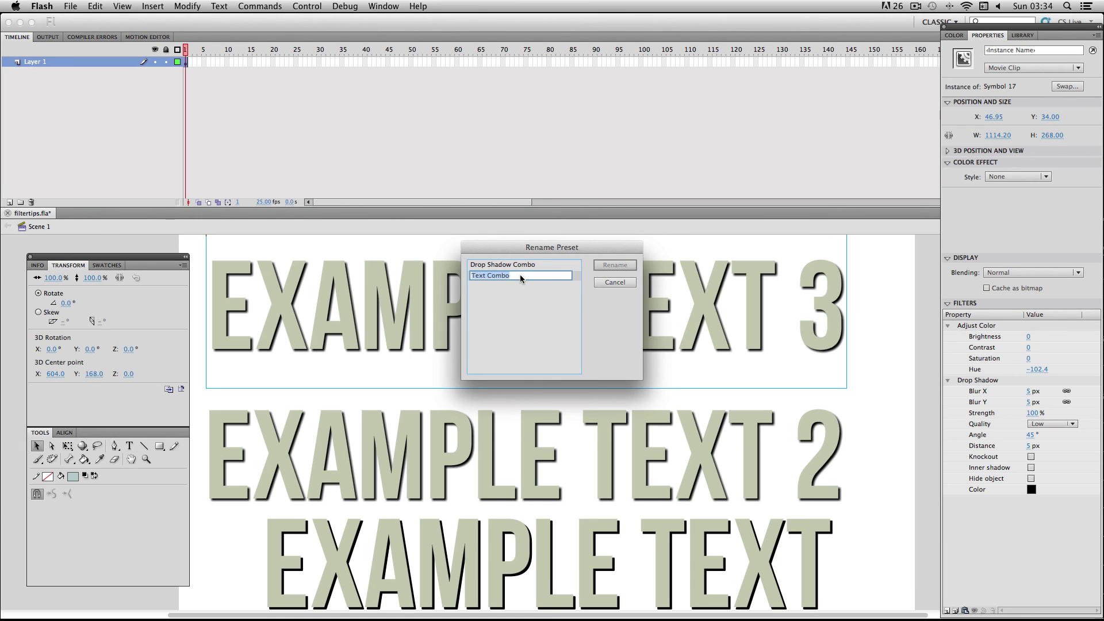
pyautogui.write('Rename')
pyautogui.click(603, 265)
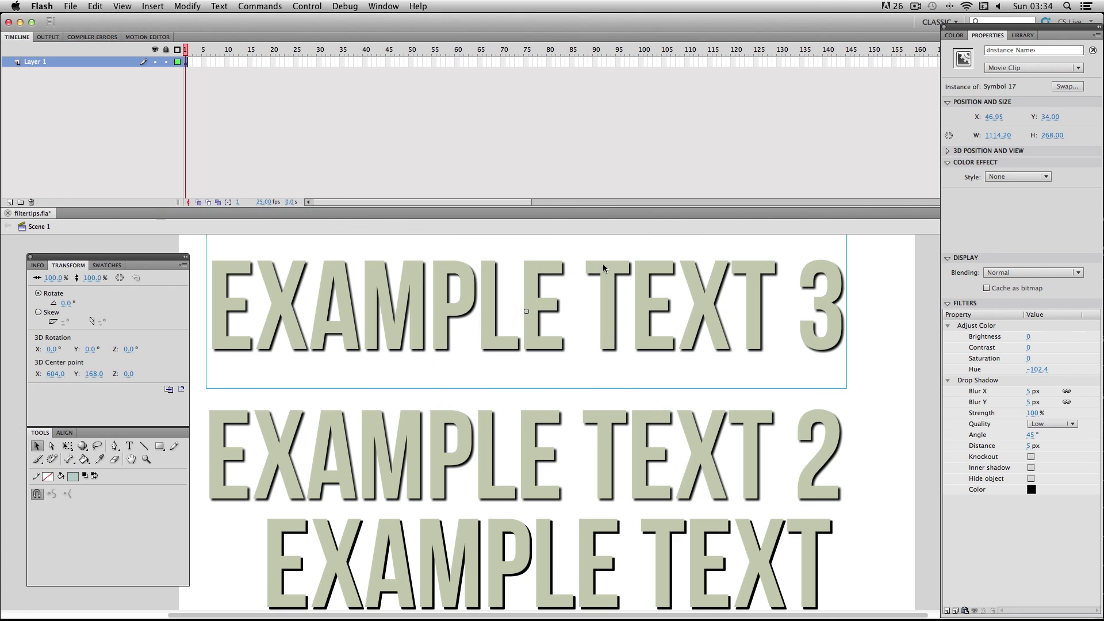
# Delete the Drop Shadow Combo filter preset.
pyautogui.click(959, 613)
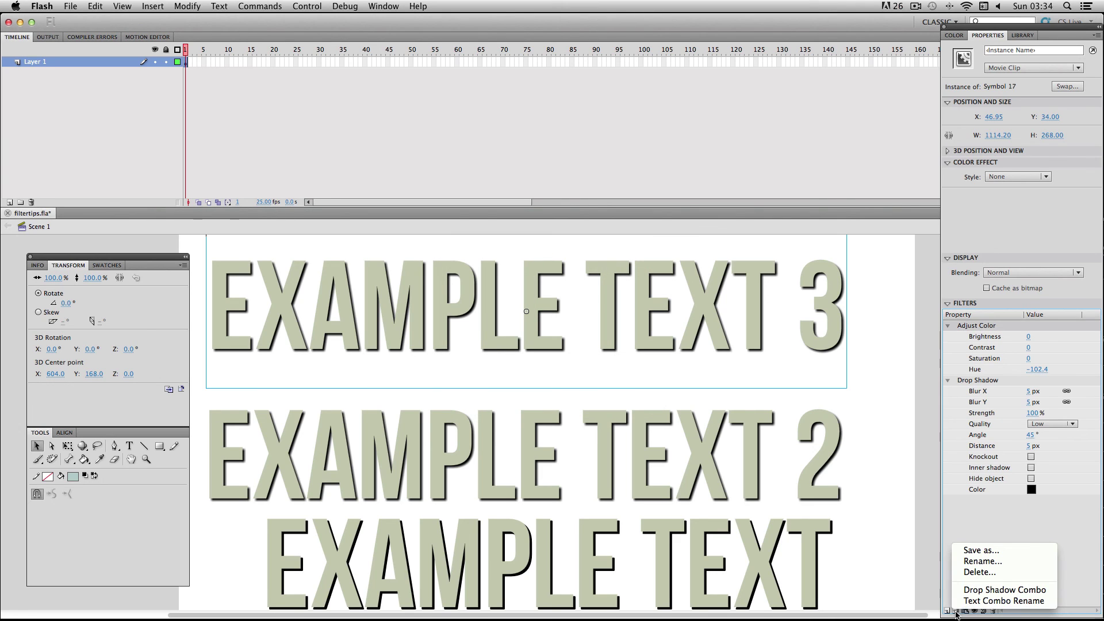
pyautogui.click(976, 573)
pyautogui.click(505, 275)
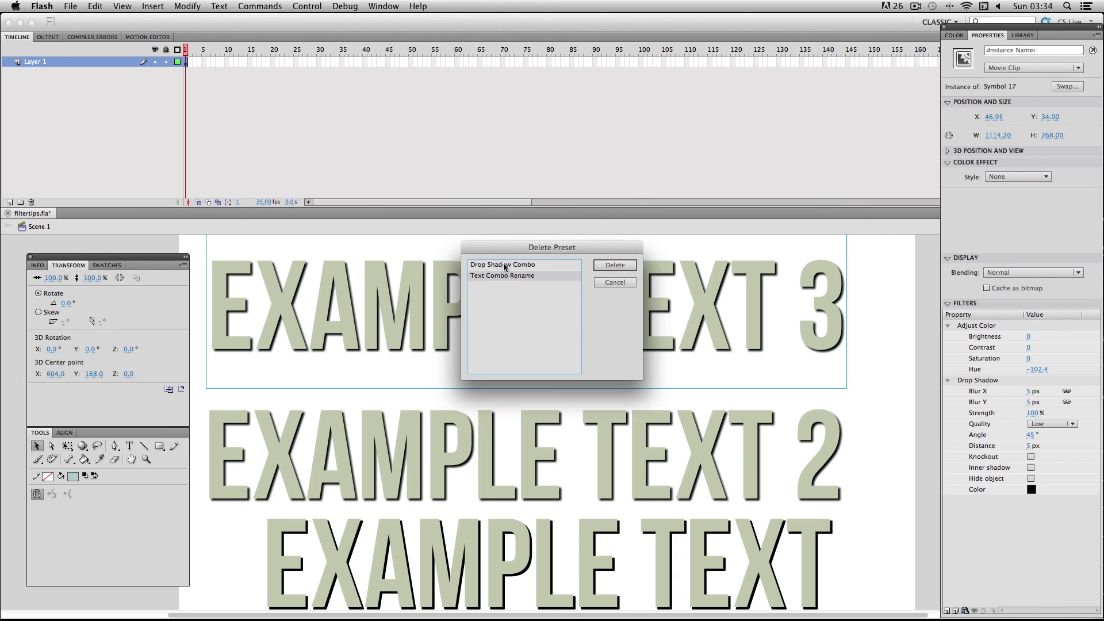
pyautogui.click(504, 266)
pyautogui.click(613, 265)
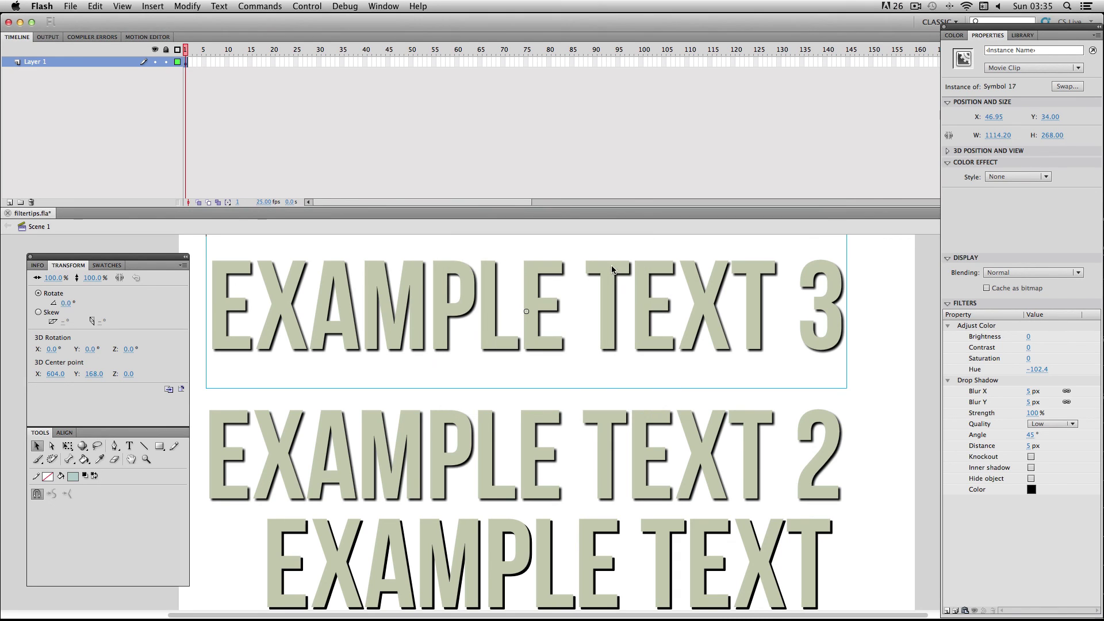